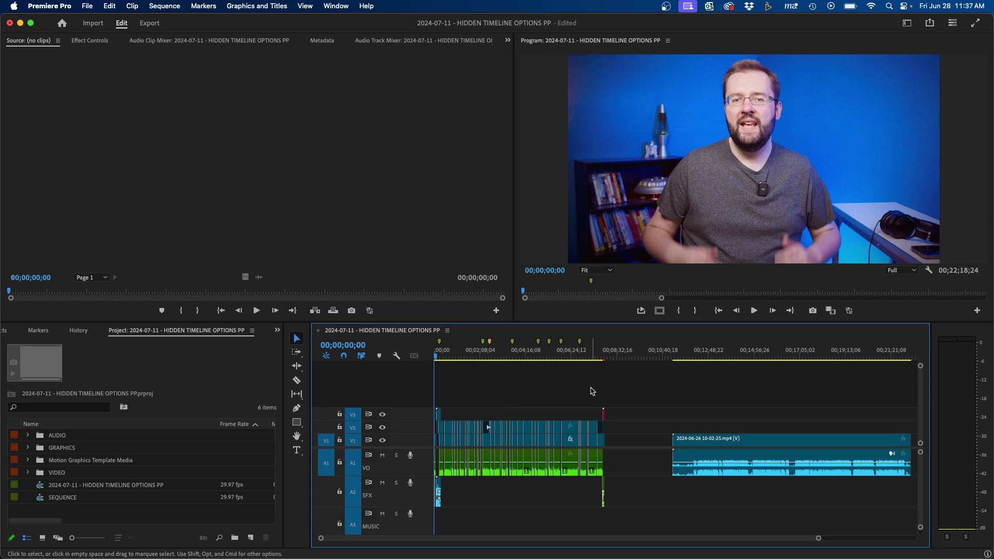
drag(645, 384, 433, 513)
click(578, 388)
key(minus)
click(716, 438)
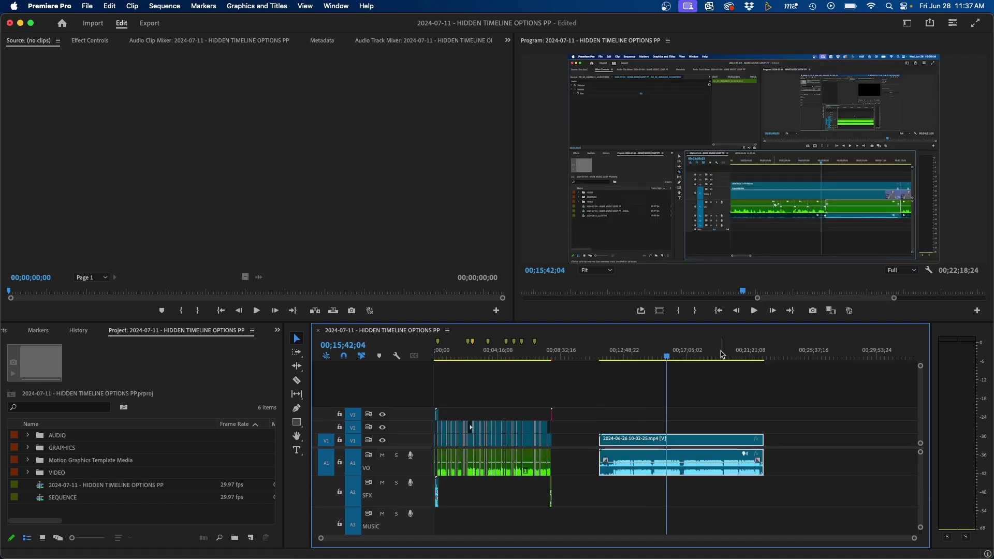
drag(648, 411, 793, 496)
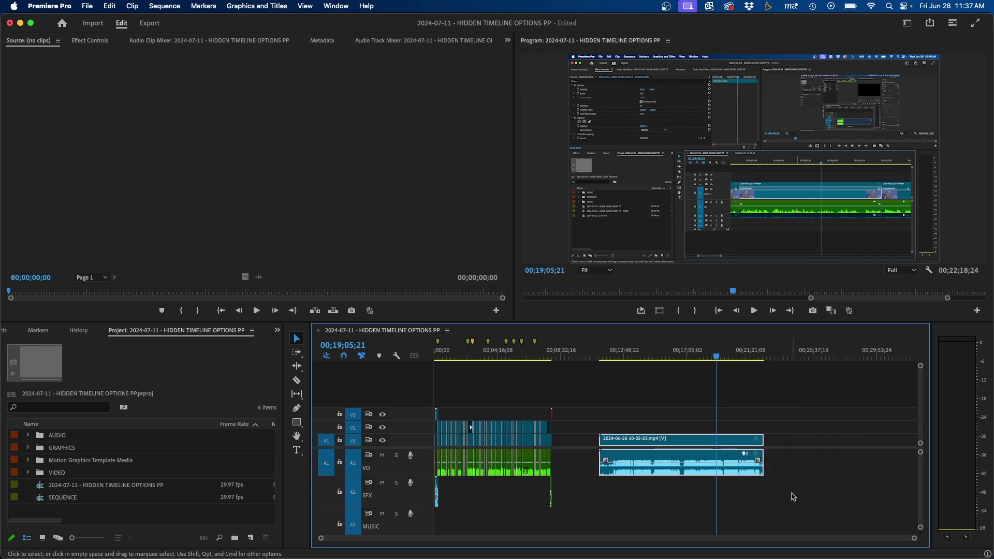
key(Delete)
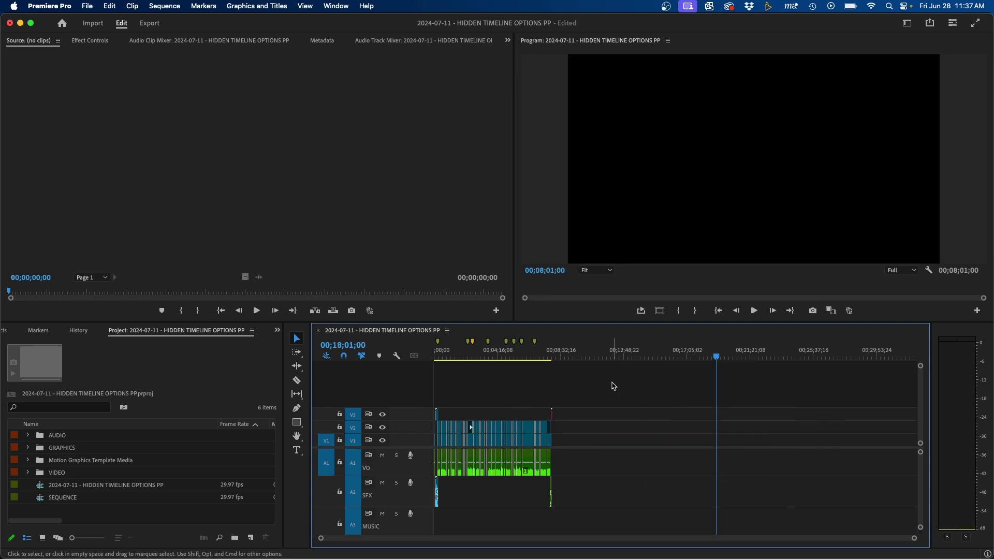
key(super+z)
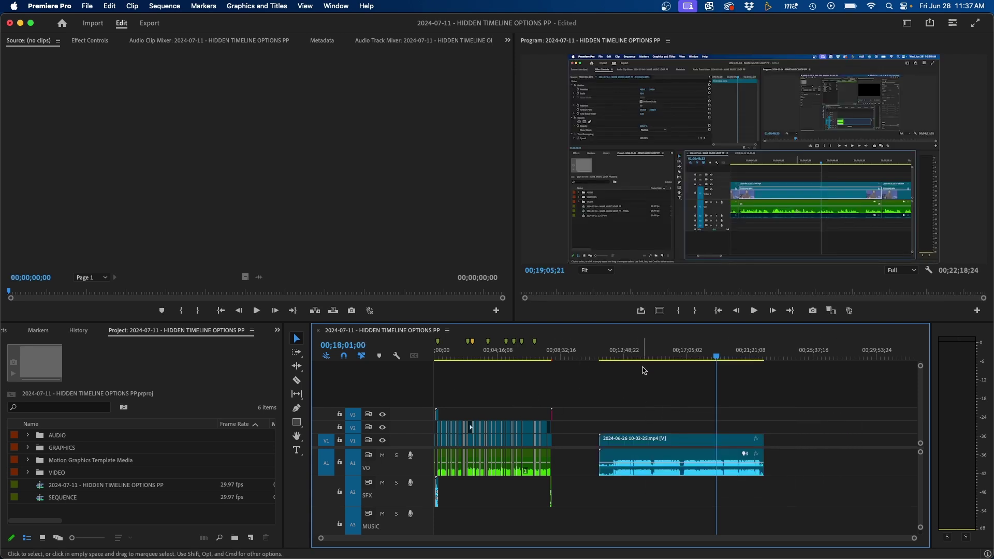
Mark the In point at the very start of the sequence, at 00;00;00;00.
click(546, 355)
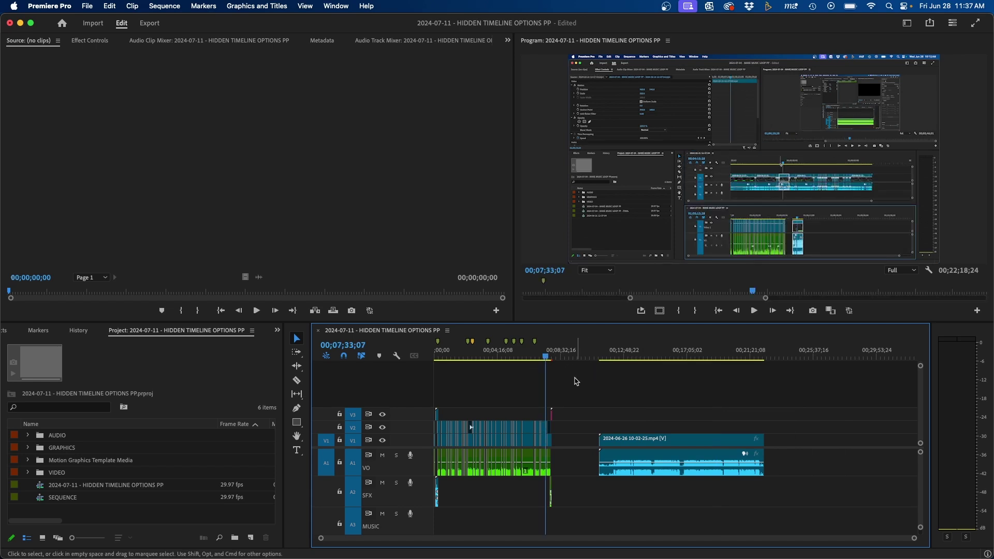
click(533, 355)
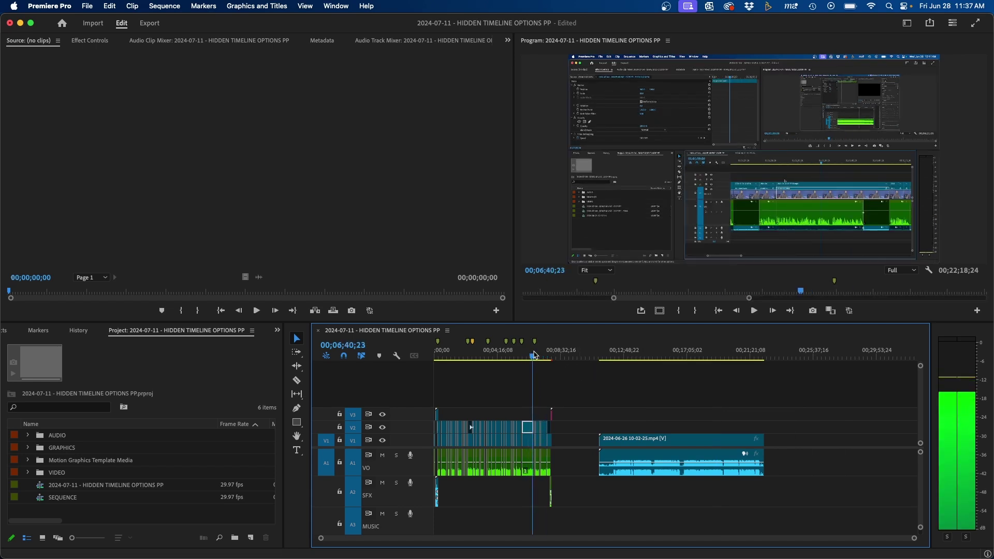
key(Home)
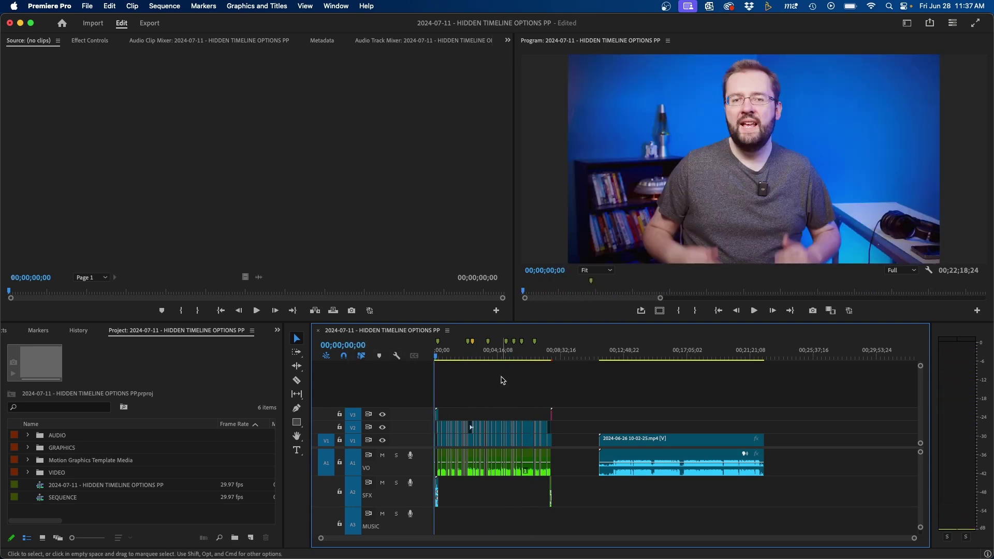
Mark the Out point at 00;08;00;29, the last frame of the Shapes_Dark_013 clip that ends the edited section.
click(551, 356)
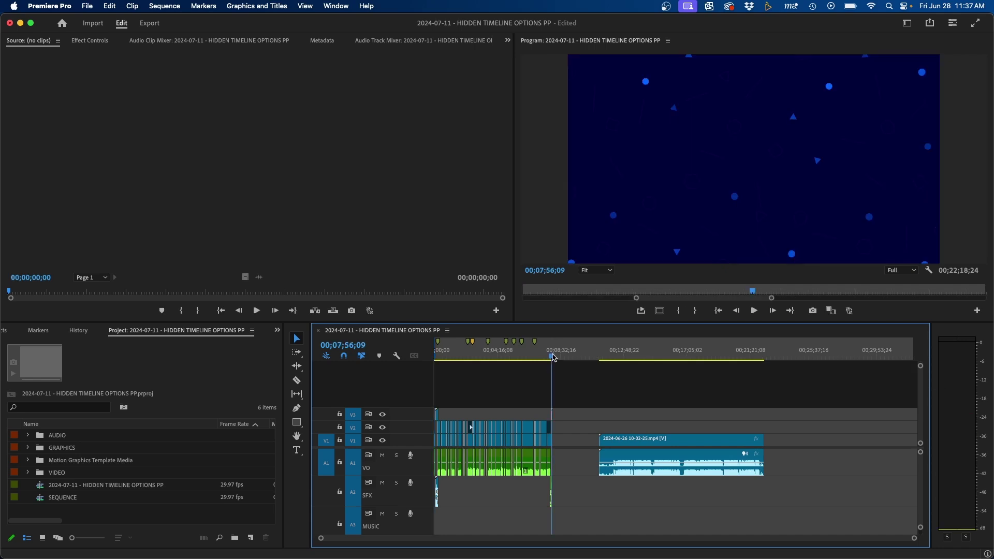
key(=)
key(=)
key(=)
key(=)
key(=)
key(=)
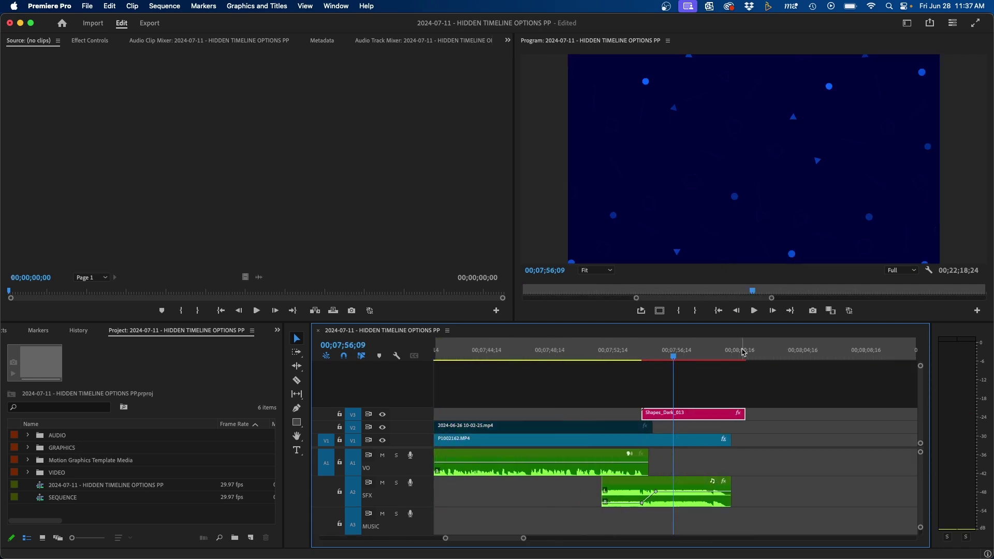
click(739, 355)
key(space)
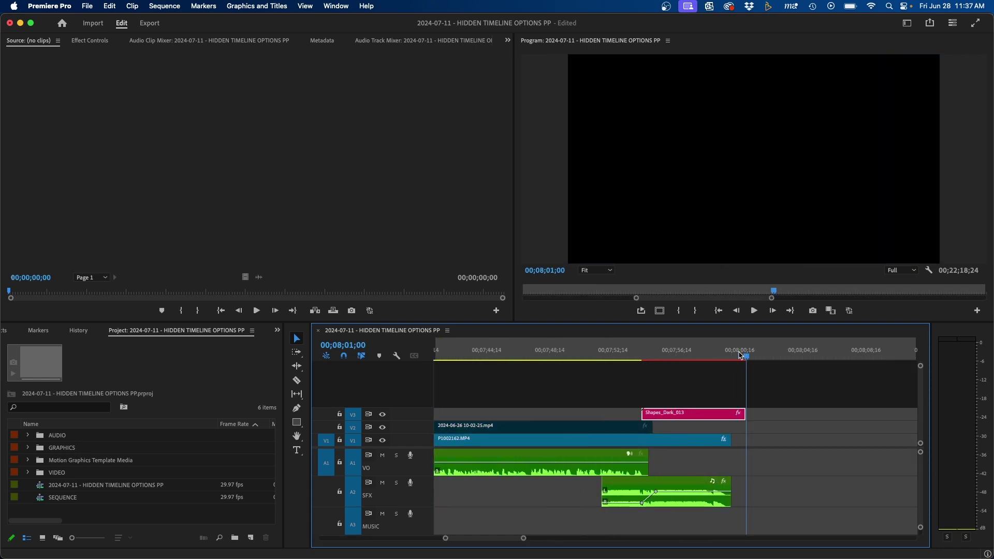
key(Left)
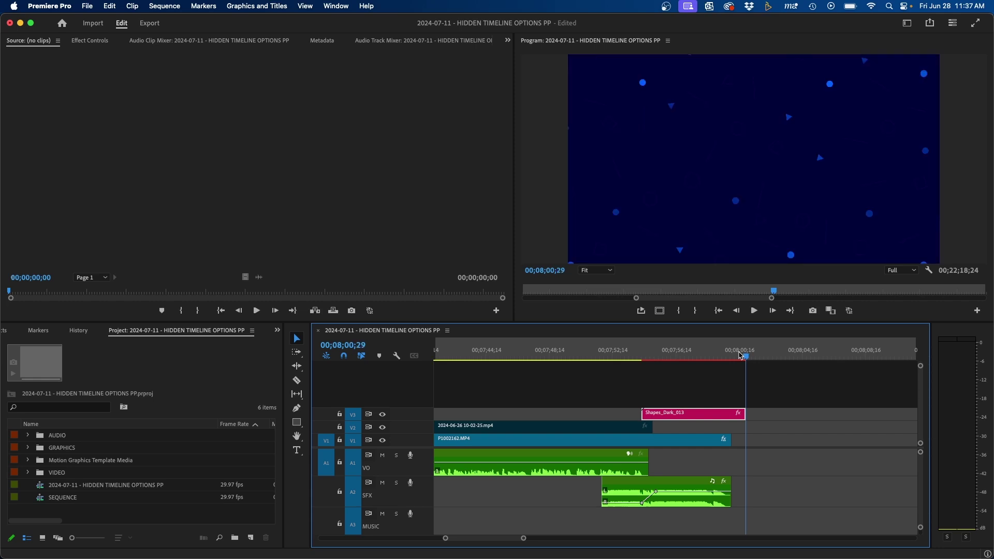
click(777, 125)
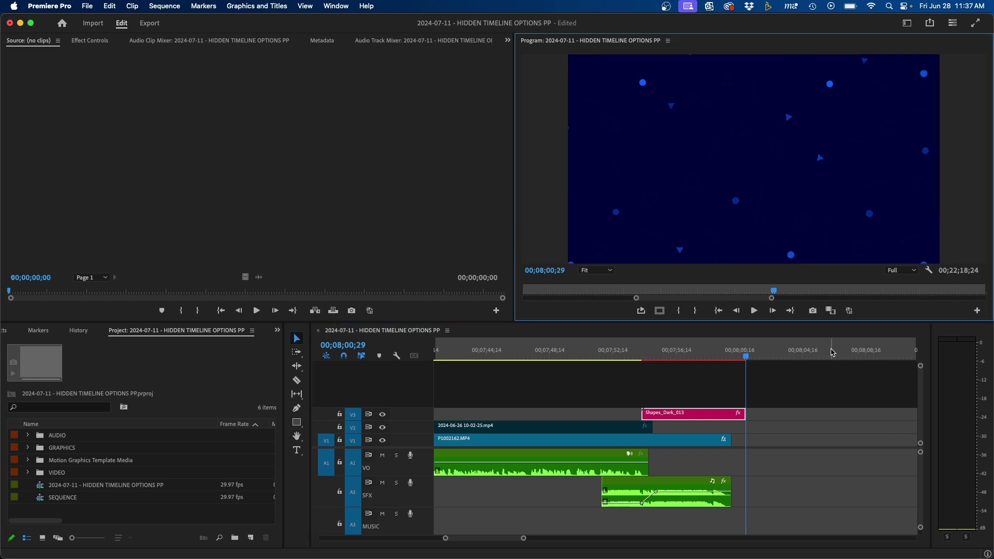
click(811, 390)
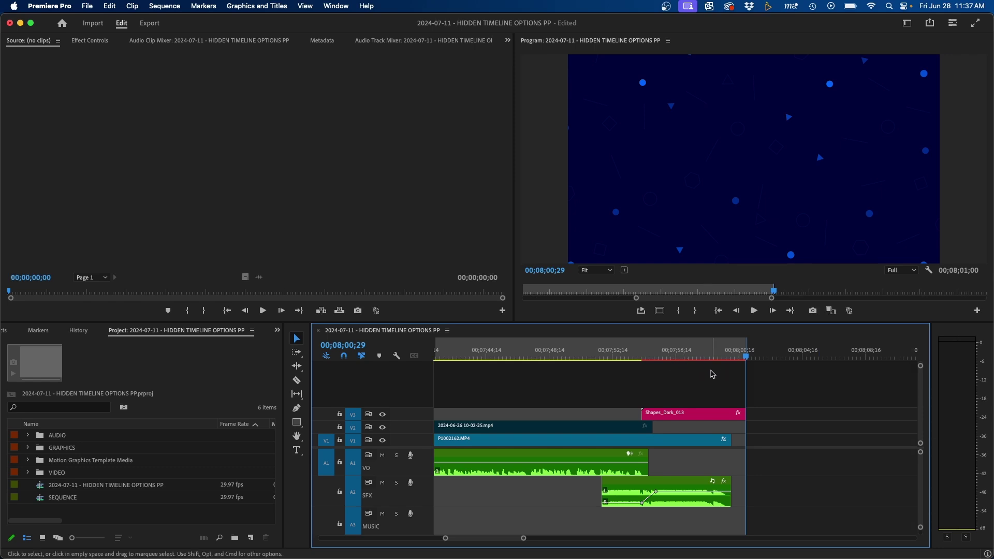
Open the sequence's export settings and use Source In/Out as the export range.
scroll(709, 375, down, 6)
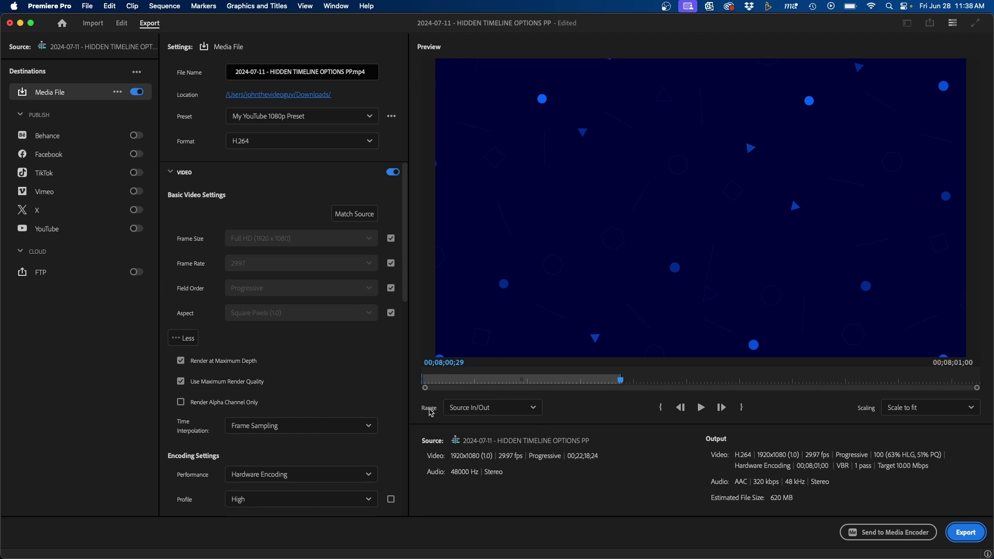
click(486, 408)
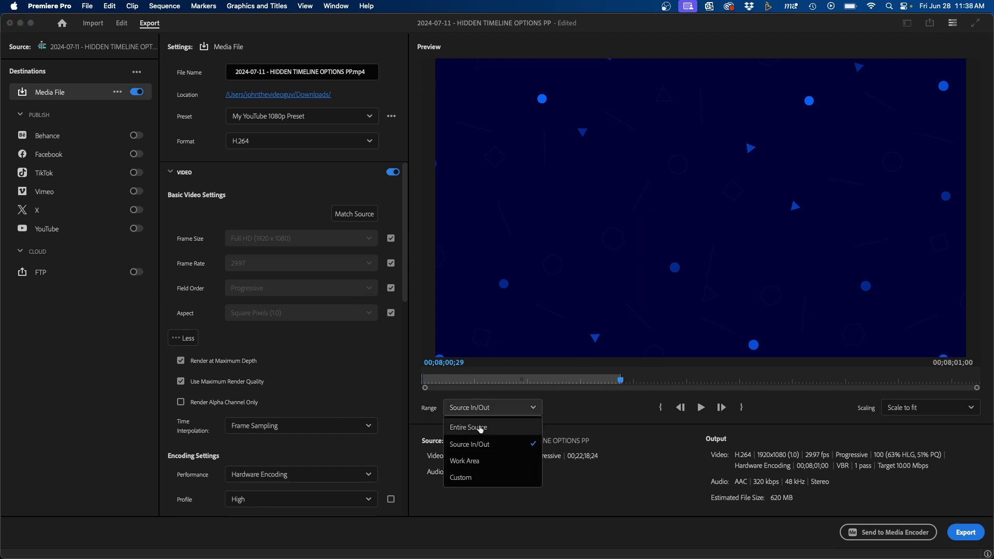
click(497, 447)
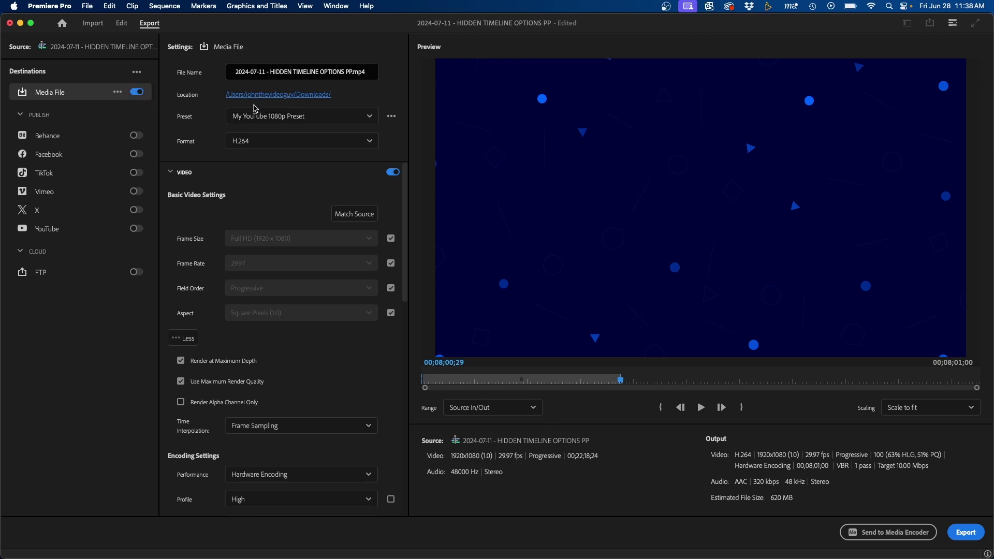
Keep the file name 2024-07-11 - HIDDEN TIMELINE OPTIONS PP.mp4 and choose the Downloads folder as the export location.
click(249, 76)
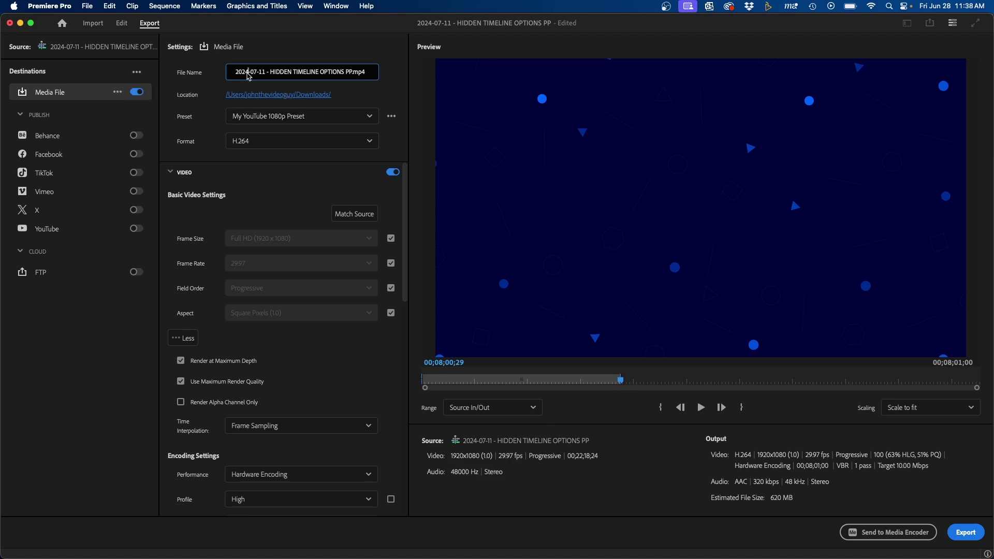
triple_click(351, 71)
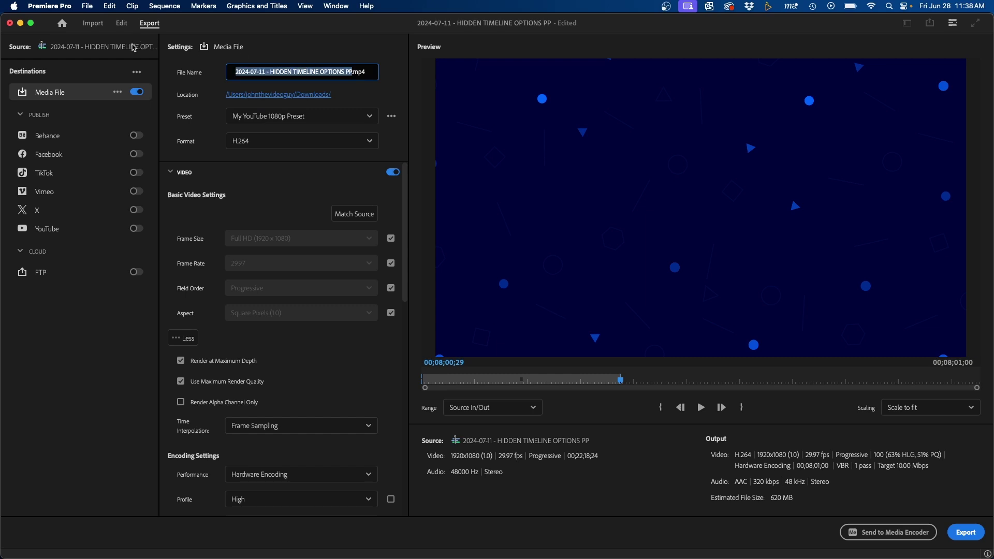
click(321, 74)
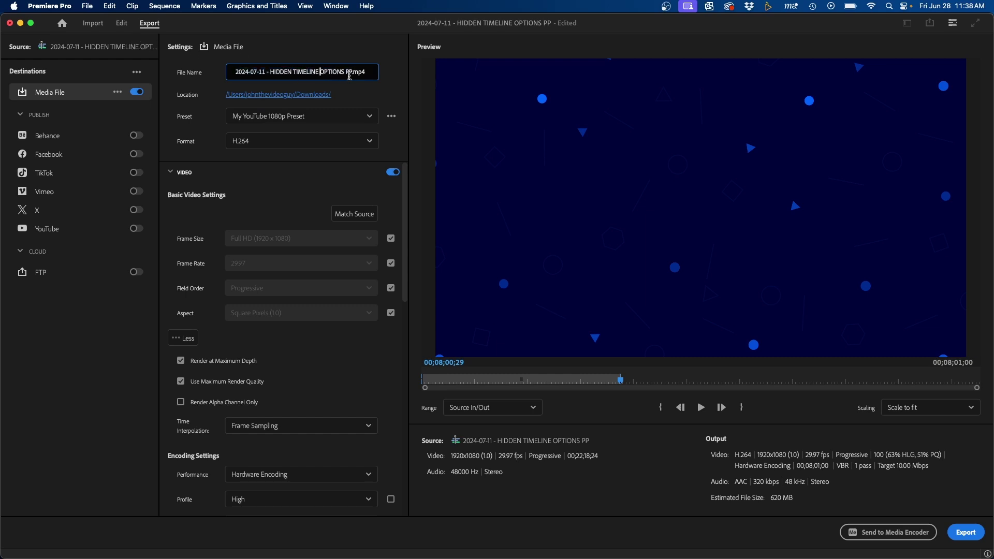
click(276, 96)
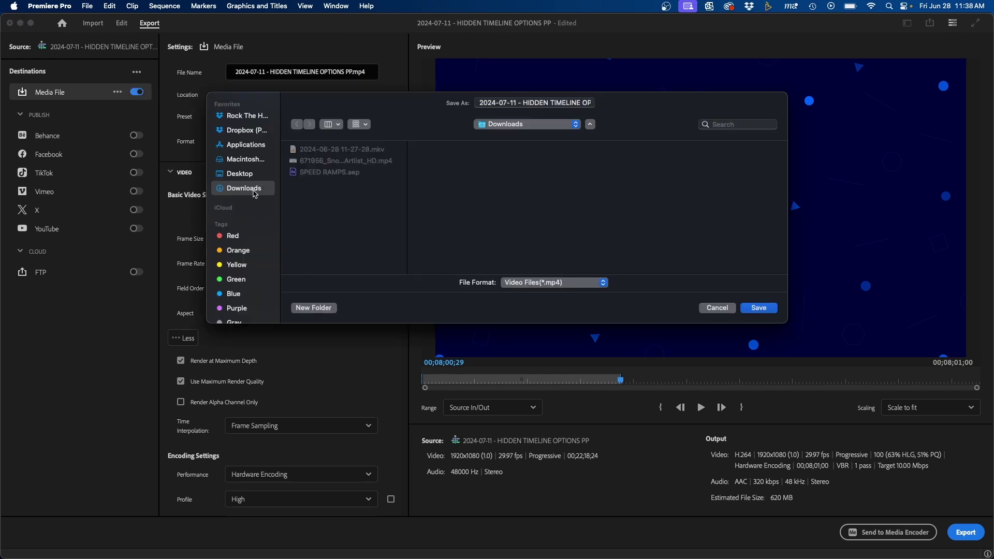
click(762, 308)
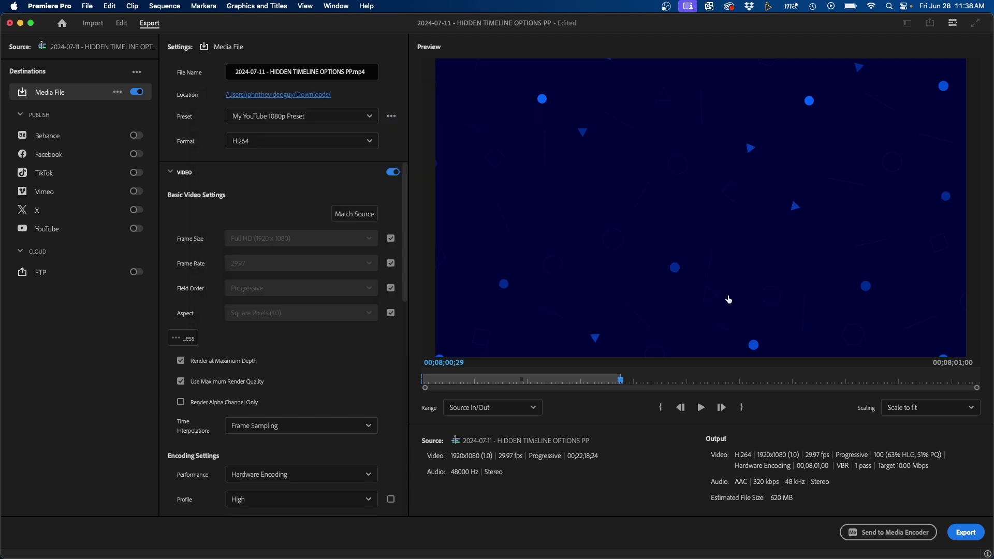
Choose the Match Source - Adaptive High Bitrate preset and H.264 as the export format.
click(255, 117)
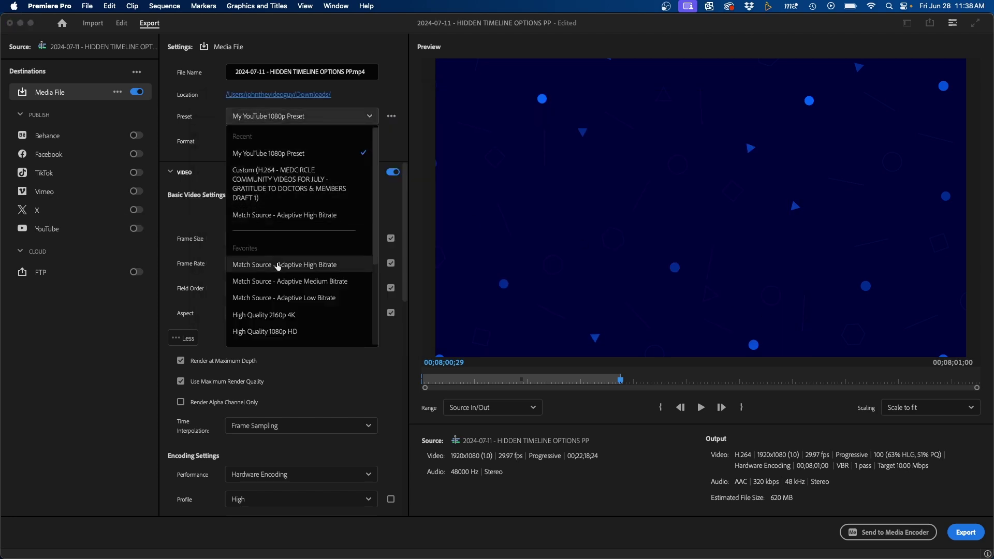
click(334, 265)
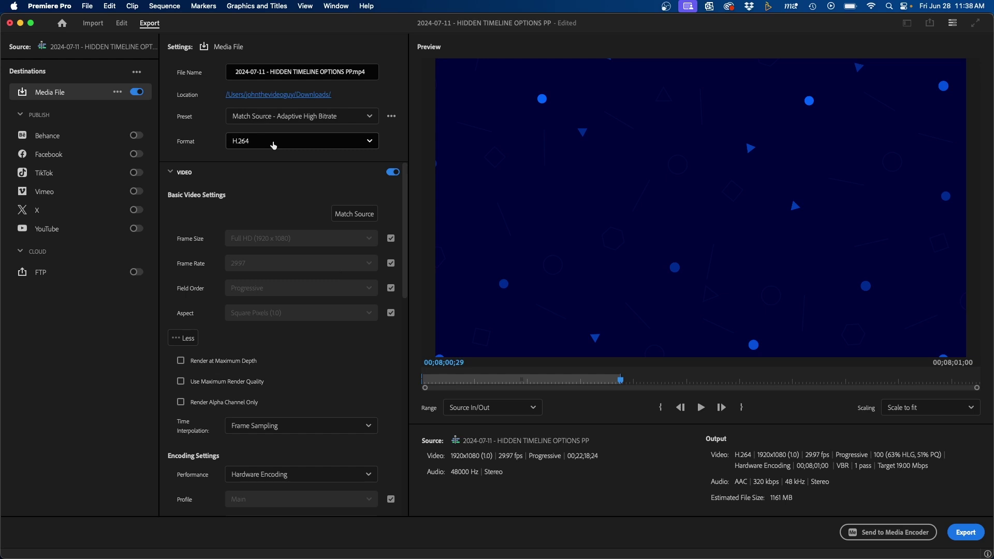
click(274, 142)
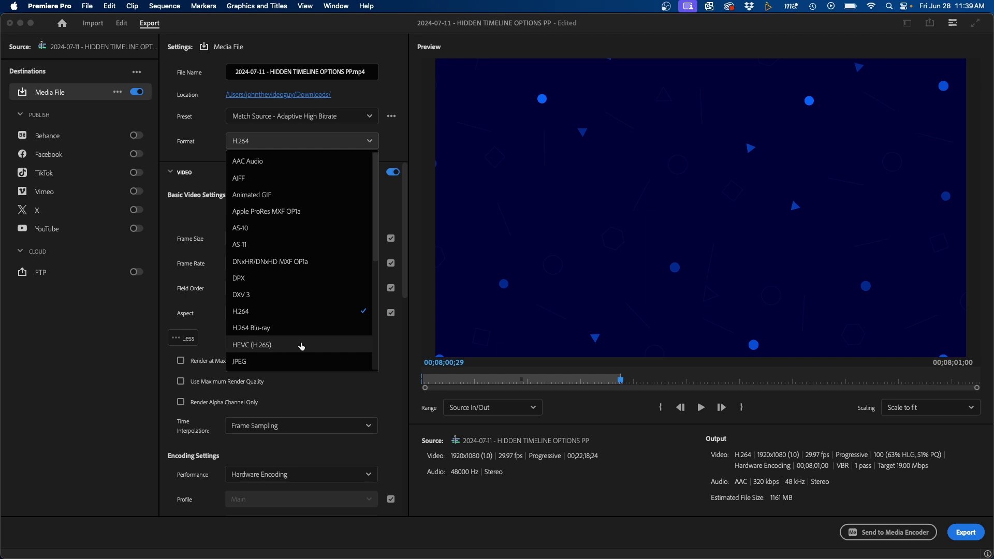
click(276, 313)
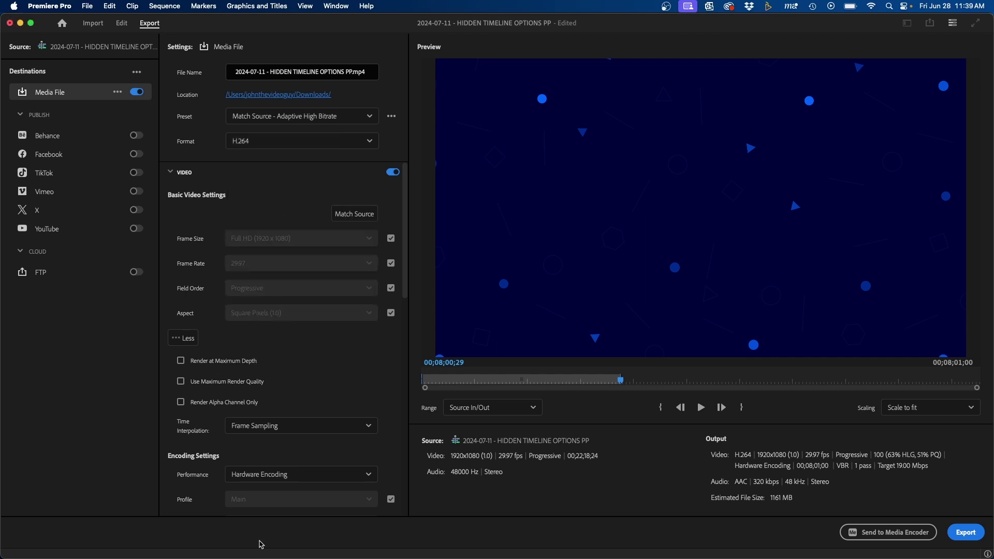
Switch to Safari, review YouTube's recommended container and H.264 video codec upload settings, and return to Premiere Pro.
click(74, 539)
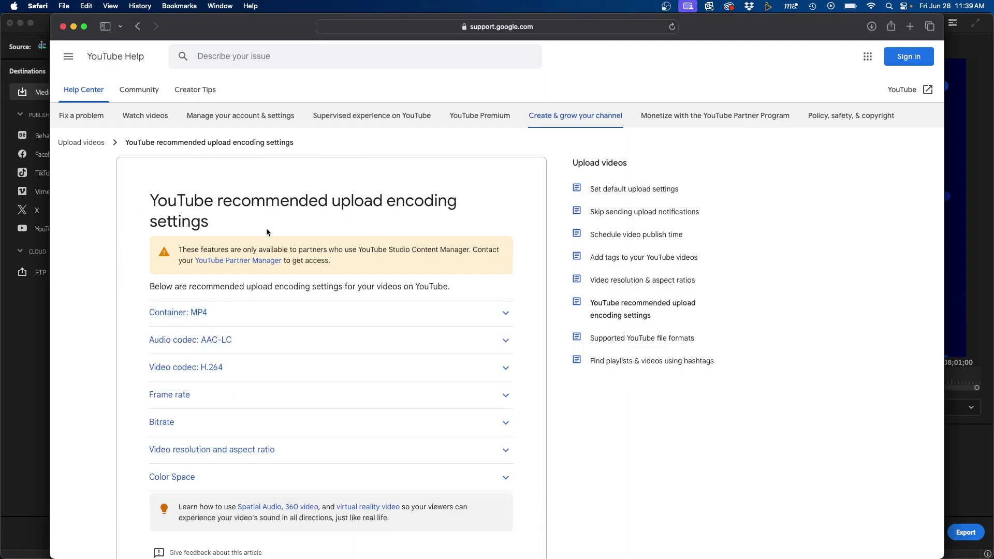
click(196, 317)
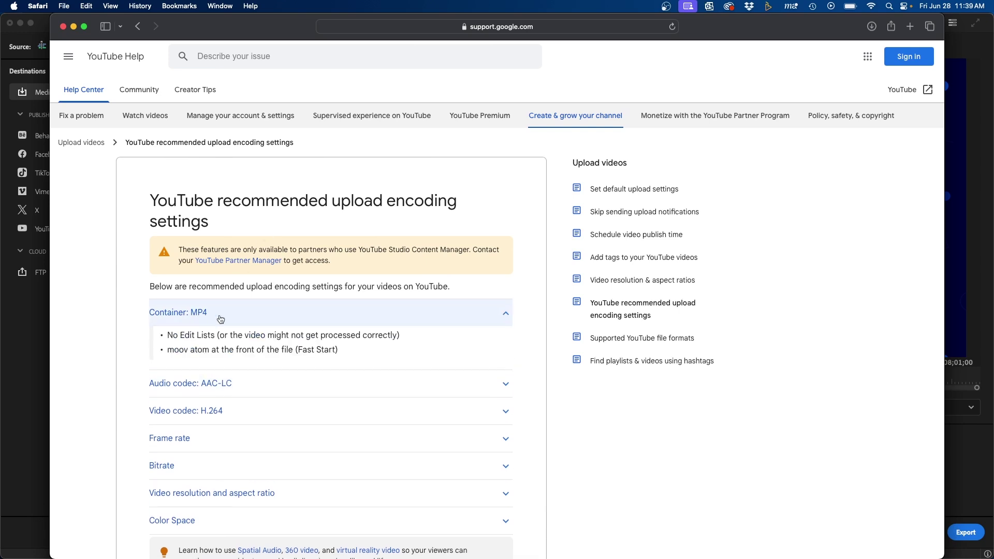
click(183, 412)
scroll(272, 412, down, 4)
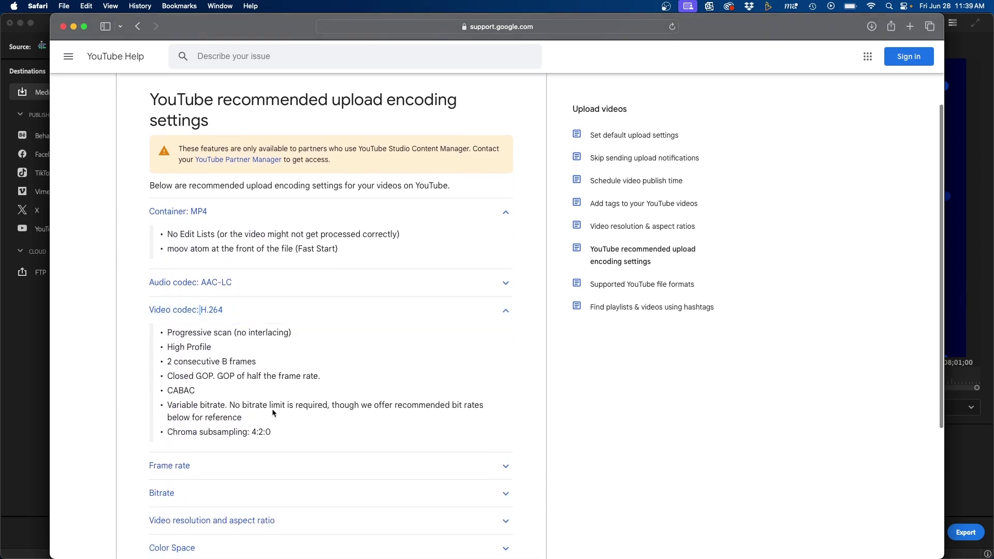
mouse_move(352, 541)
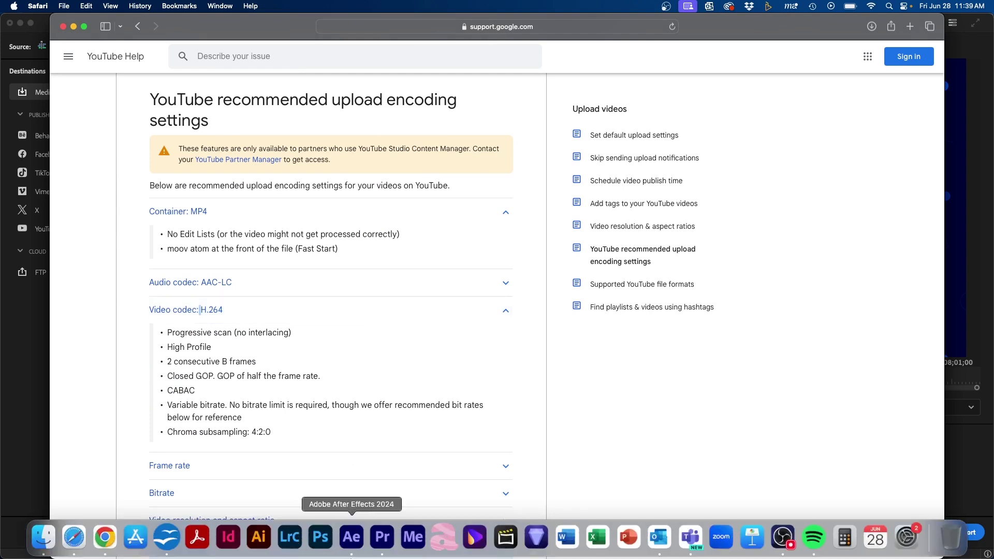
click(384, 539)
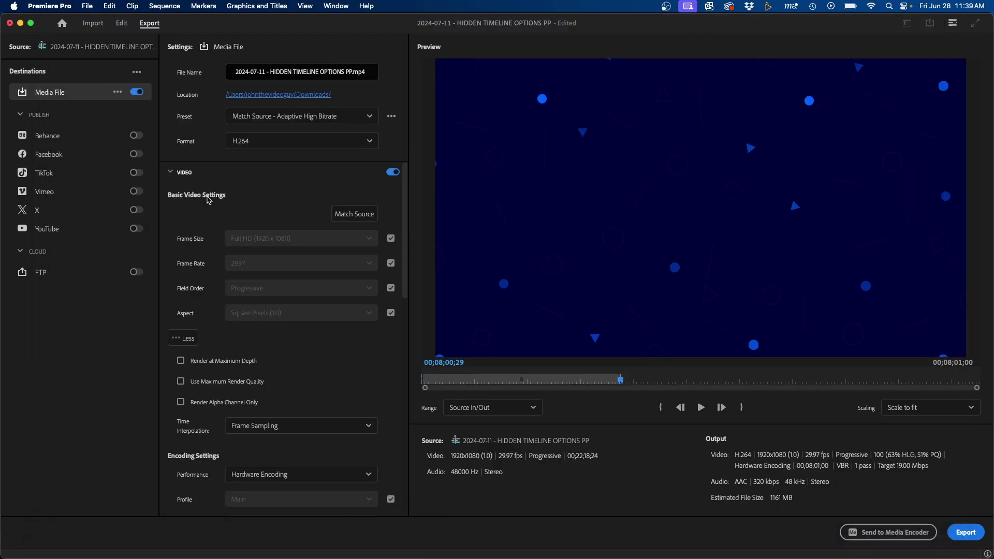
Match the basic video settings, including frame size and frame rate, to the source sequence.
click(185, 173)
click(184, 176)
click(358, 216)
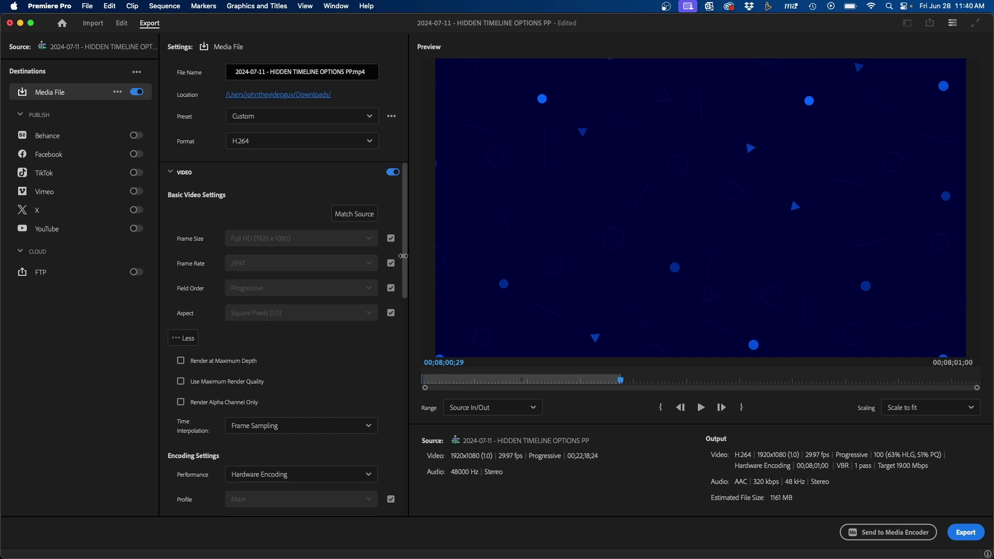
Enable Render at Maximum Depth and Use Maximum Render Quality for the video export.
drag(404, 259, 399, 317)
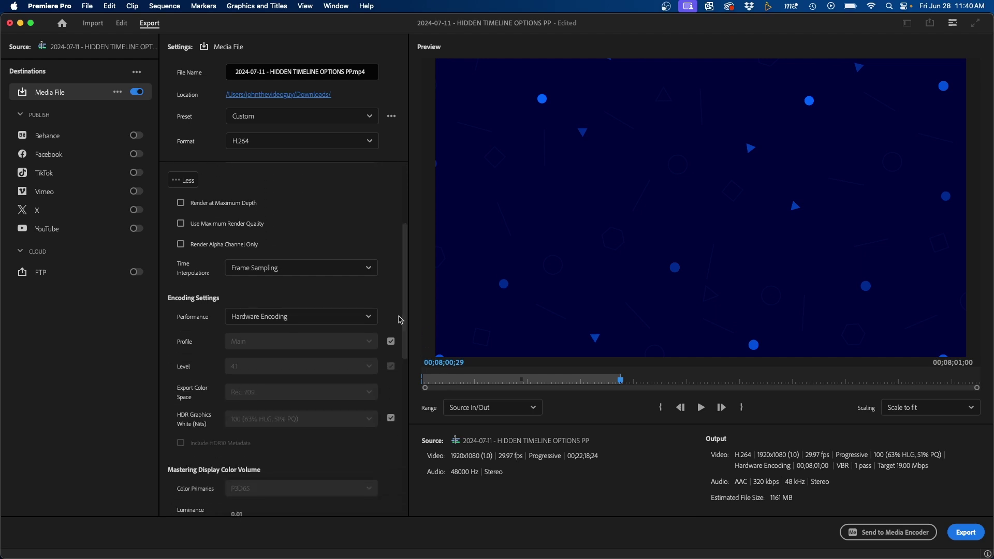
click(221, 205)
click(217, 222)
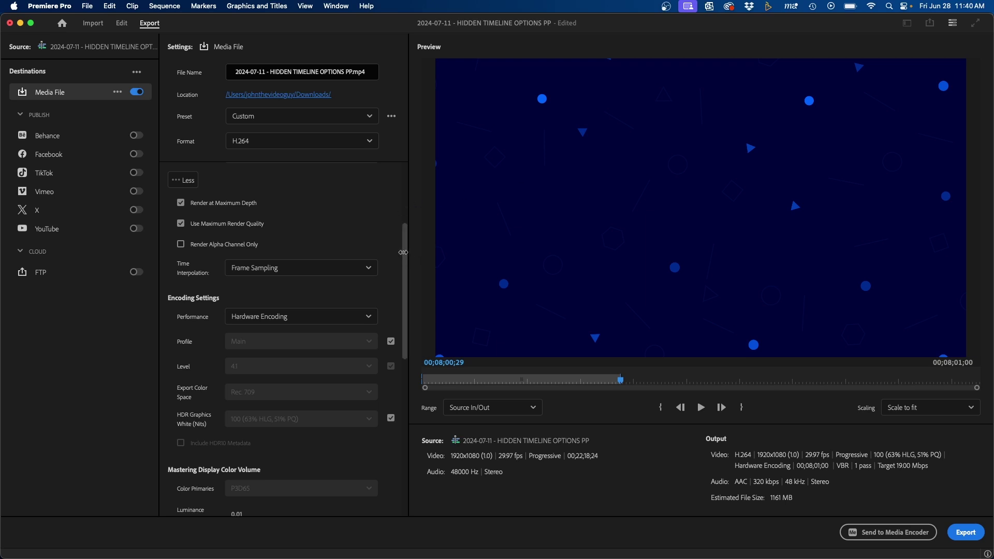
Choose Hardware Encoding as the performance option in the encoding settings.
scroll(308, 265, down, 3)
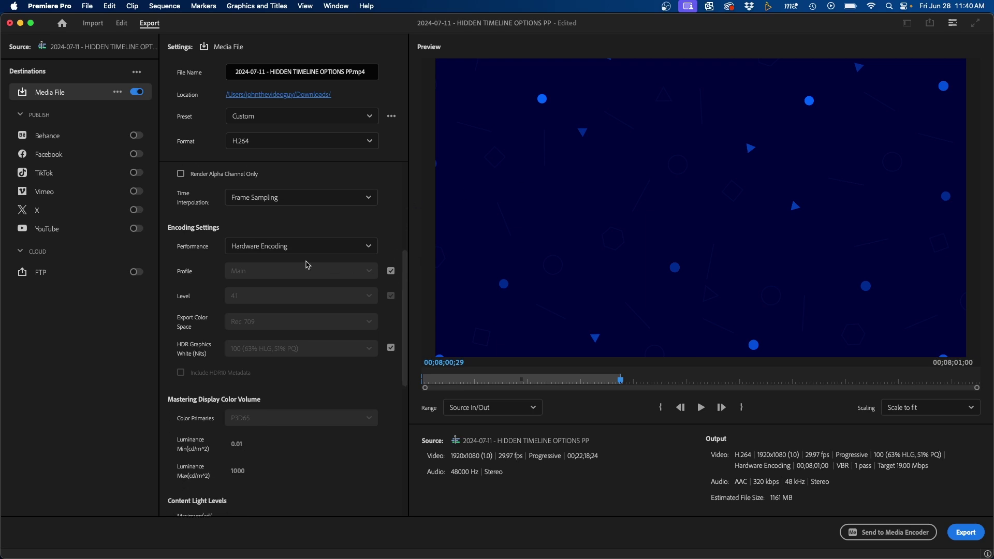
click(256, 250)
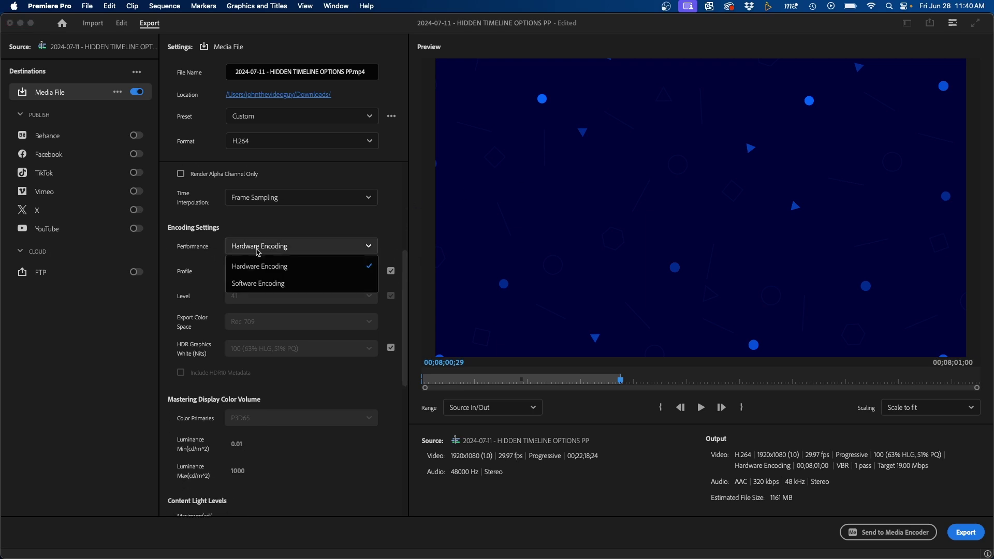
click(257, 267)
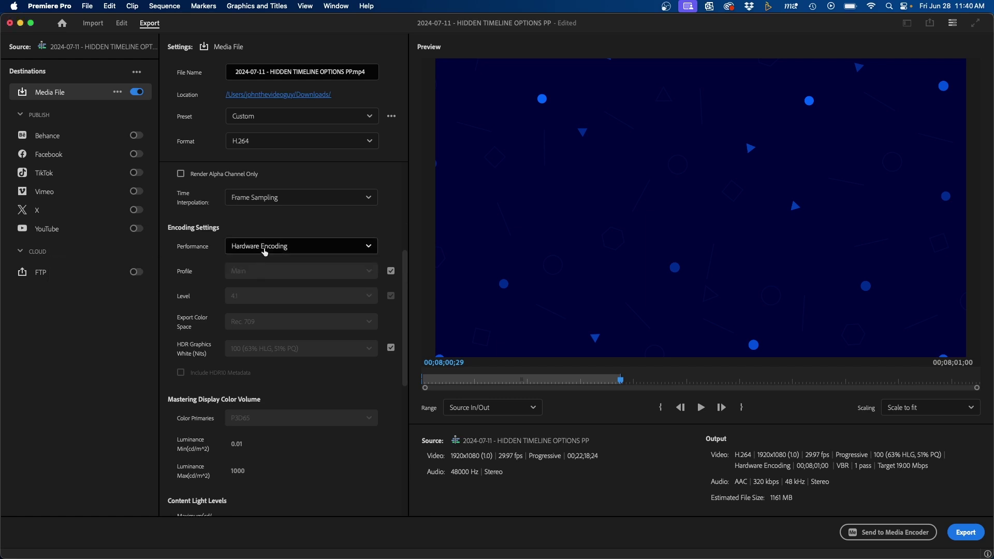
click(265, 251)
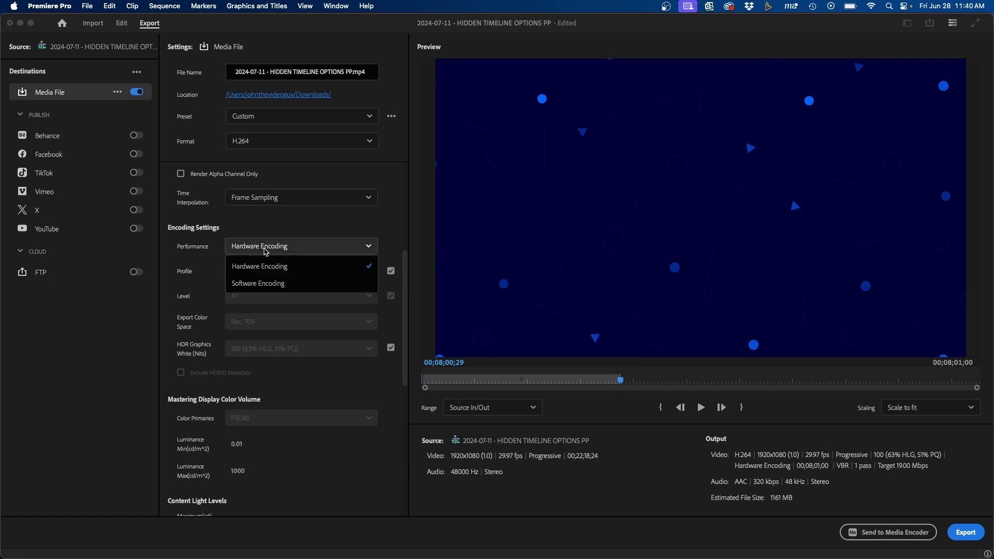
click(298, 269)
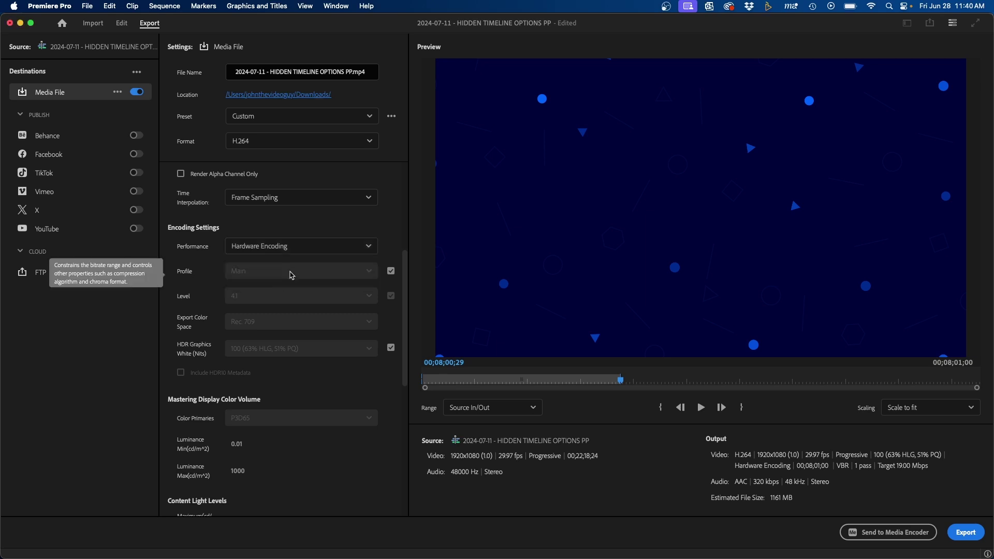
Unlink the encoding profile from the source and set it to High.
click(391, 271)
click(351, 271)
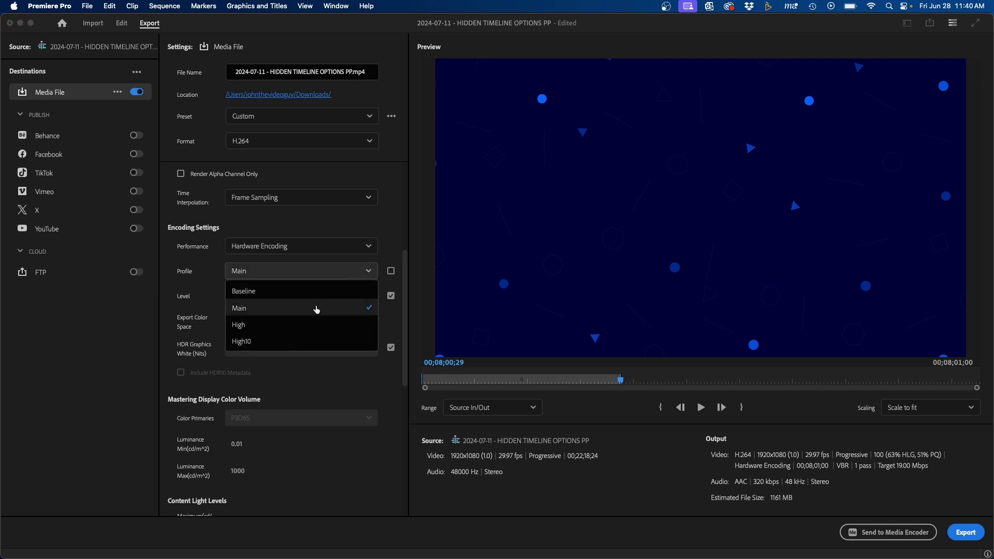
click(306, 325)
Switch to Safari and expand the Bitrate section of YouTube's recommended upload settings to view the video bitrate tables.
scroll(392, 377, down, 10)
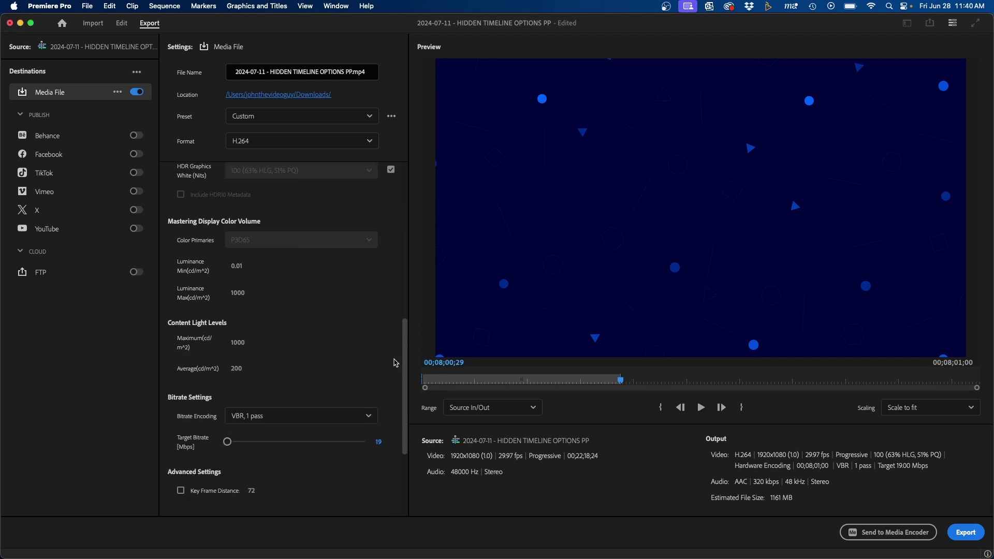
scroll(392, 377, down, 3)
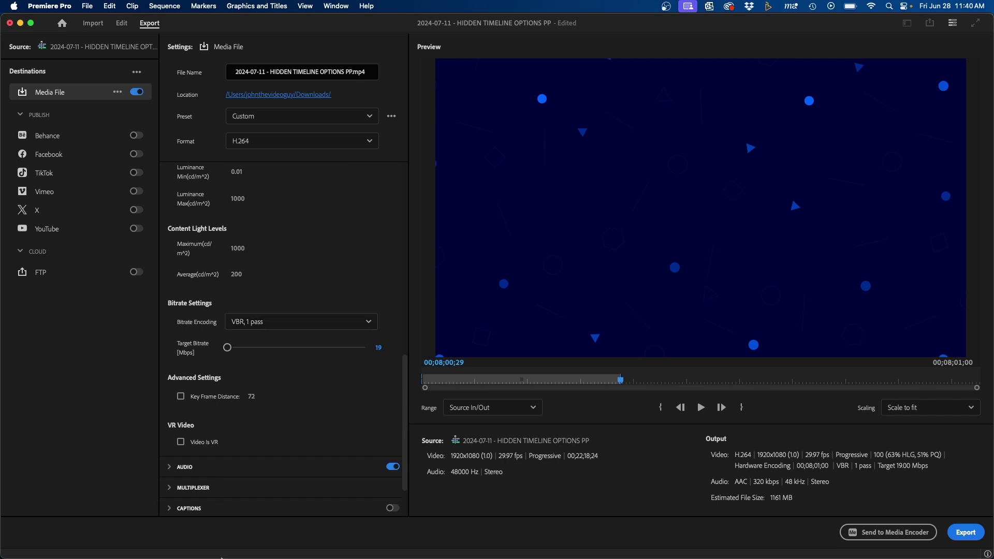
mouse_move(196, 538)
click(74, 538)
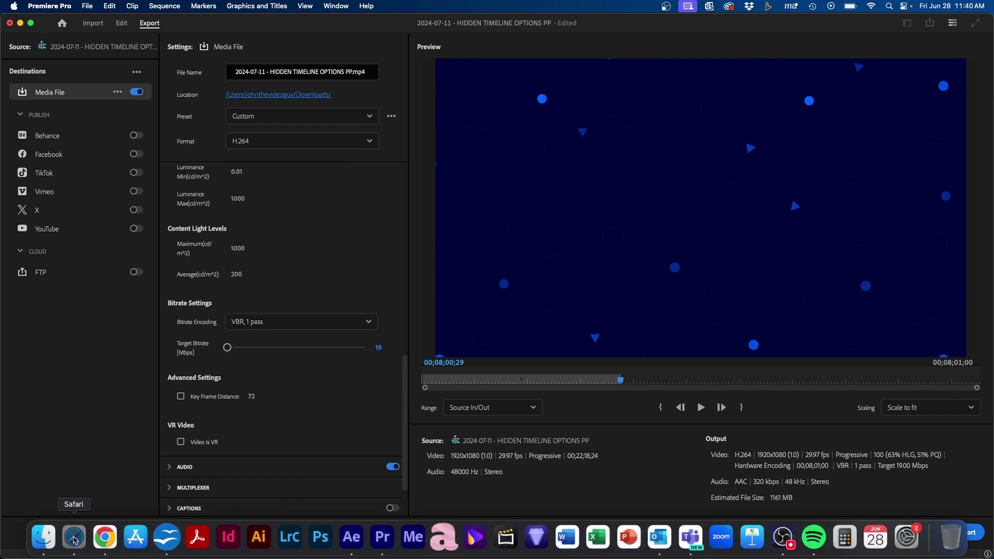
scroll(292, 354, down, 3)
scroll(292, 354, down, 2)
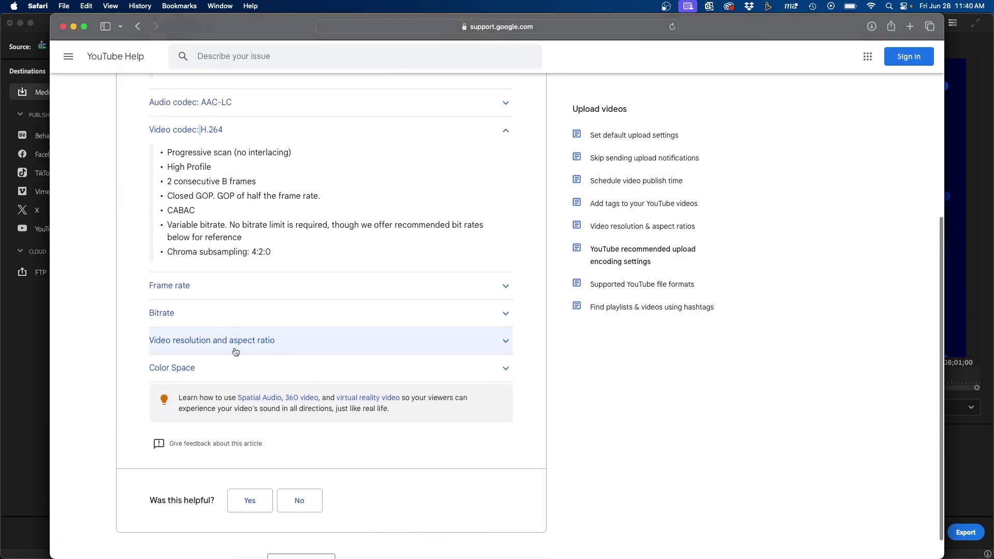
click(194, 317)
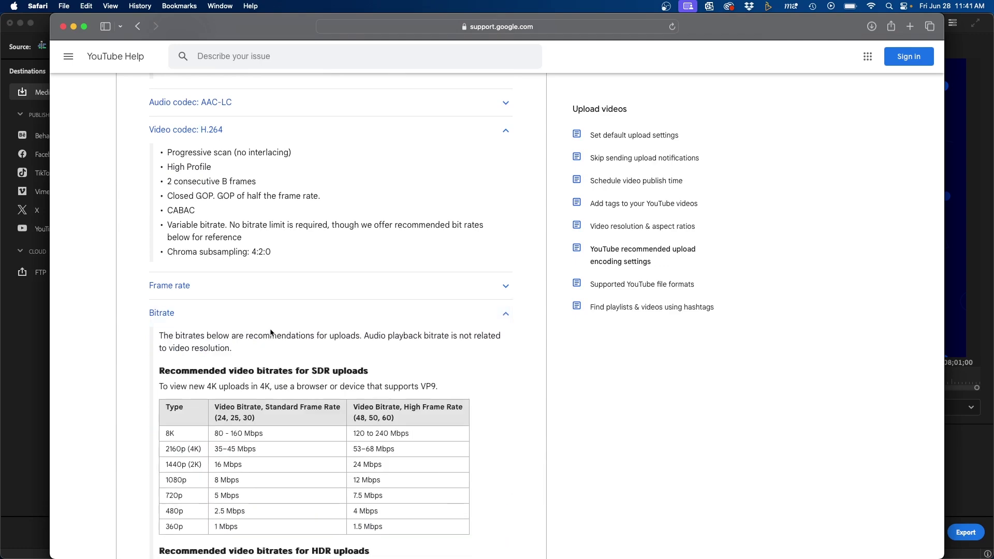
scroll(305, 381, down, 1)
scroll(306, 382, down, 5)
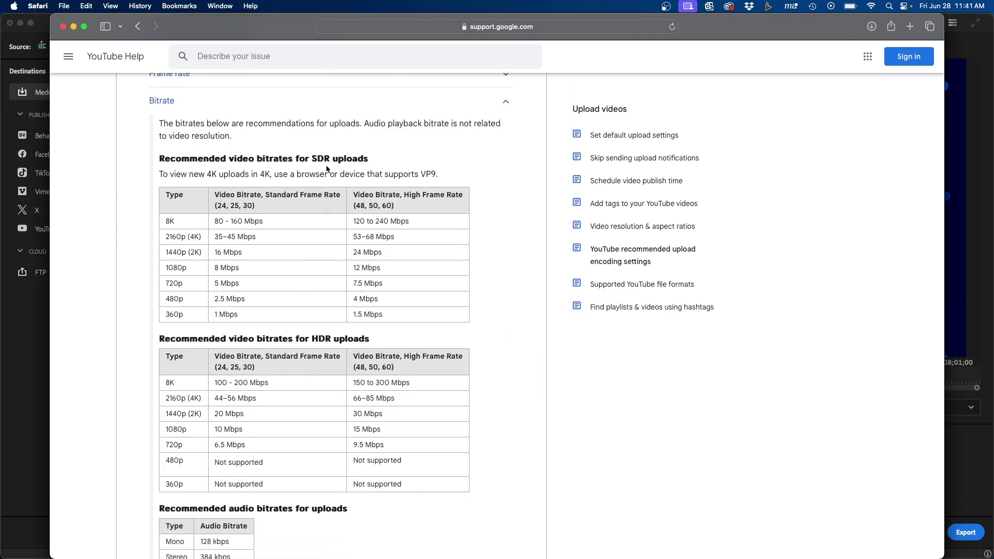
Examine the recommended SDR video bitrates for 1080p and 2160p (4K) uploads at standard and high frame rates.
double_click(170, 267)
click(228, 269)
drag(214, 269, 244, 274)
drag(242, 206, 253, 206)
double_click(354, 268)
drag(214, 223, 254, 240)
drag(352, 239, 394, 239)
click(394, 239)
scroll(354, 283, down, 1)
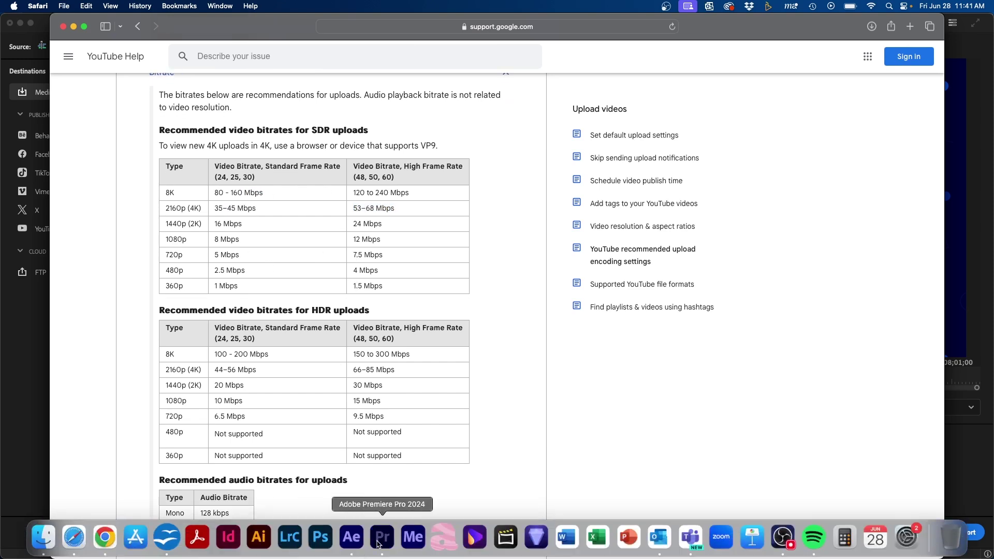
Return to Premiere Pro and set the export's target video bitrate to 8 Mbps.
click(378, 544)
click(381, 346)
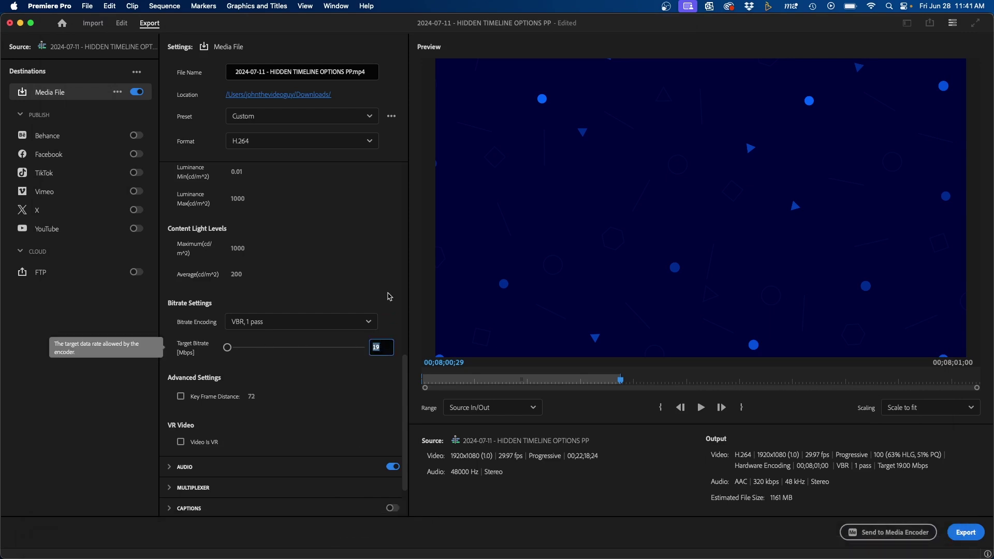
text(8)
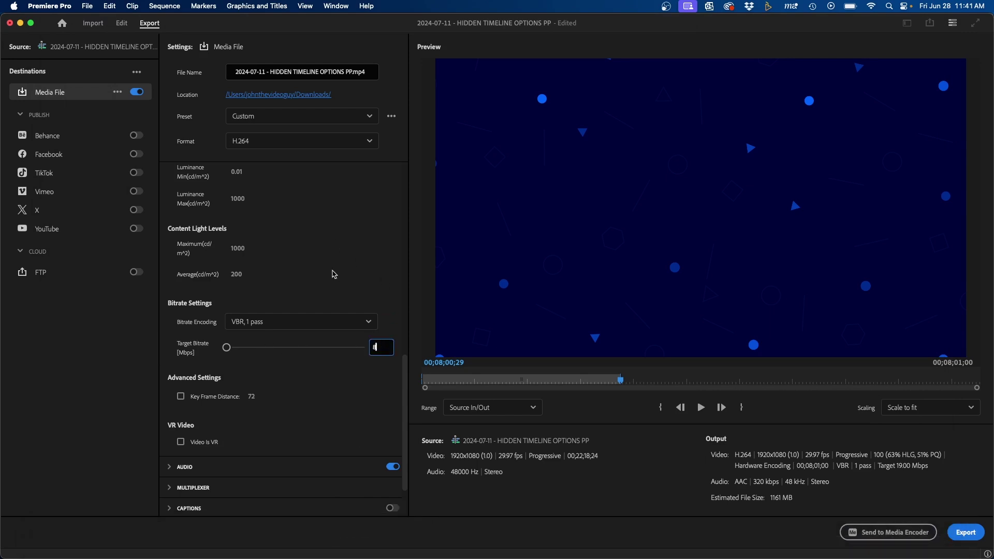
key(Return)
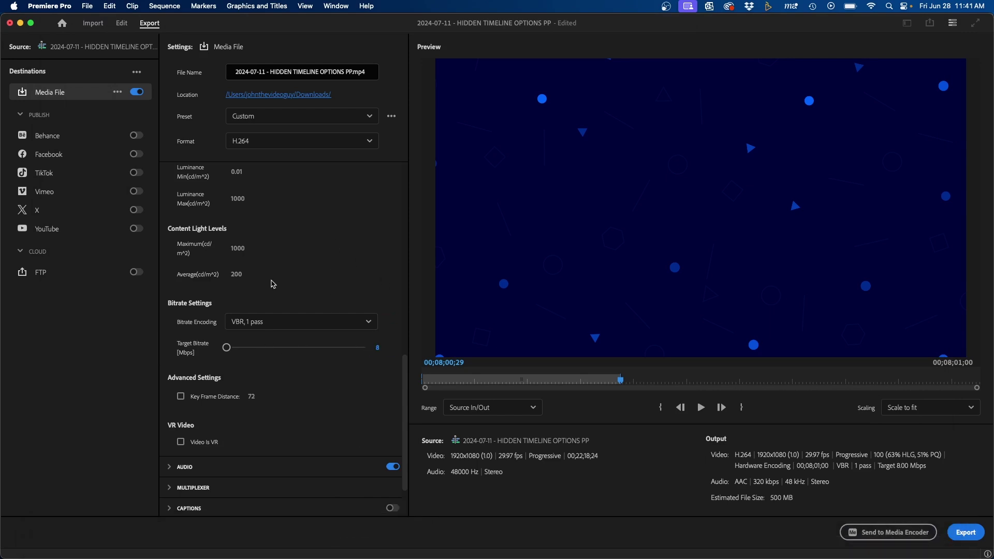
Choose VBR, 1 pass as the bitrate encoding mode.
click(252, 324)
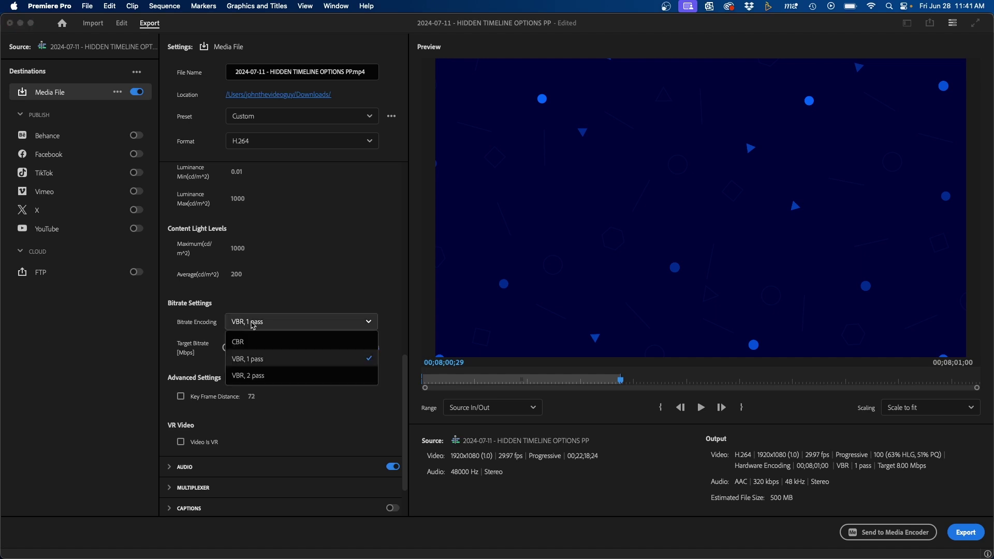
click(281, 362)
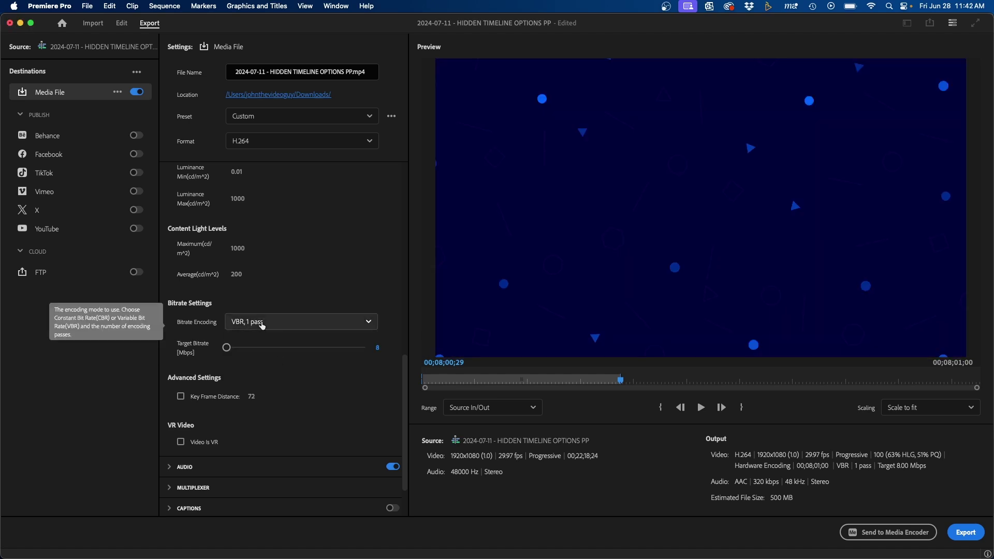
click(261, 325)
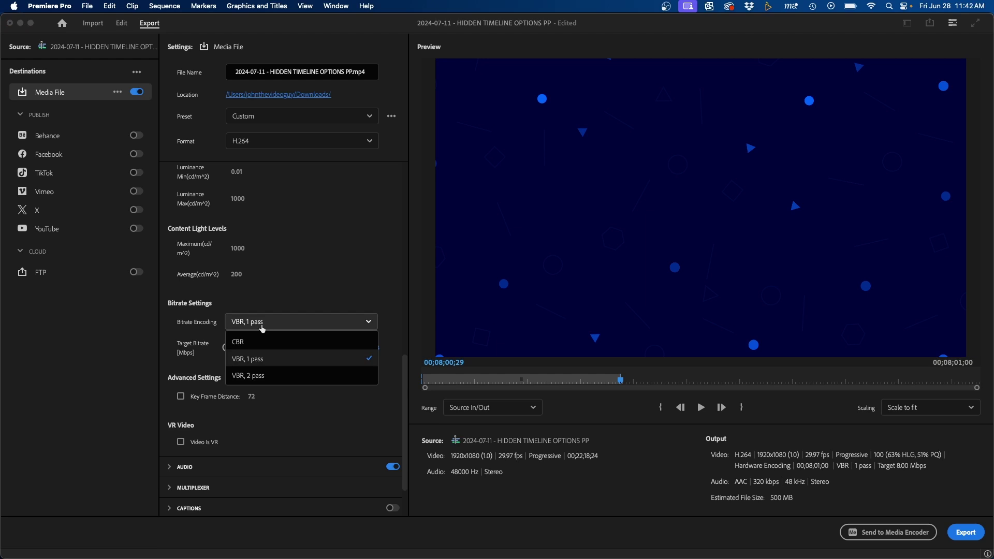
click(280, 361)
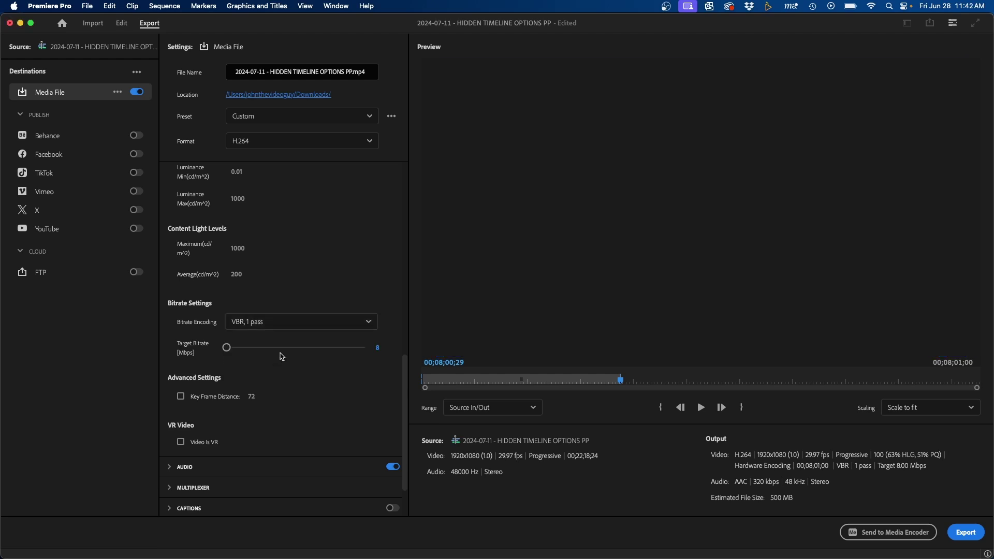
Expand the export's audio settings, then switch to Safari and review YouTube's recommended audio bitrates.
scroll(333, 404, down, 3)
click(333, 403)
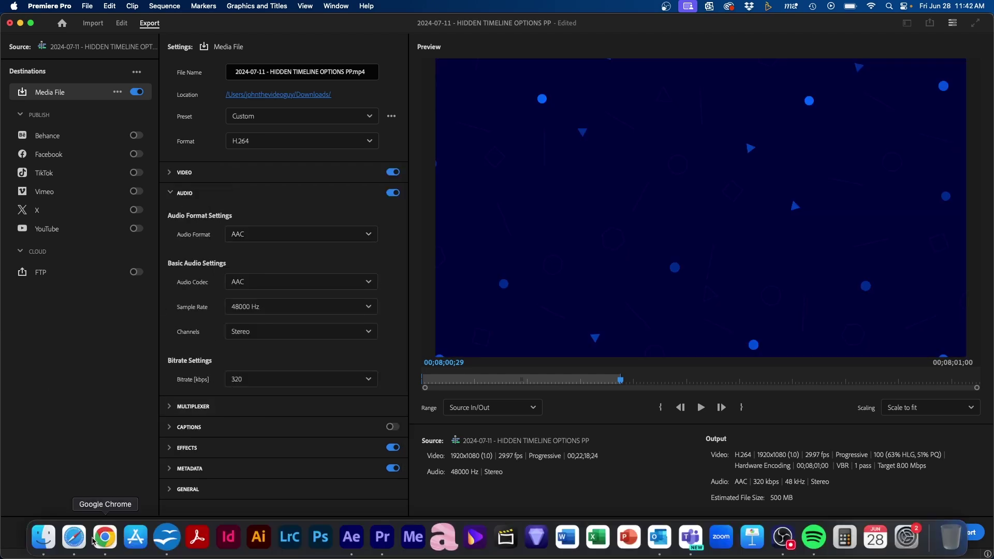
click(73, 537)
scroll(201, 429, down, 3)
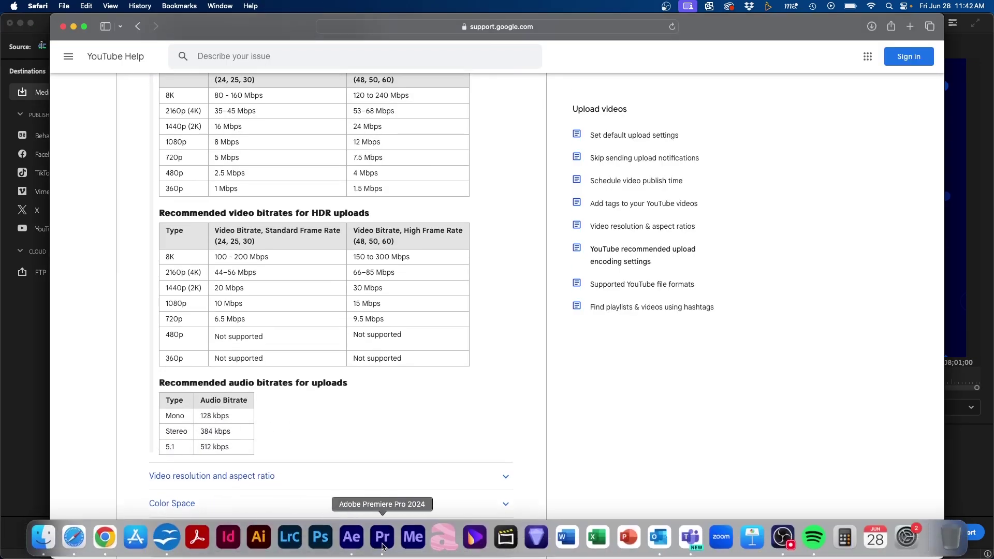
Return to Premiere Pro and set the audio bitrate to 384 kbps.
click(382, 553)
click(265, 379)
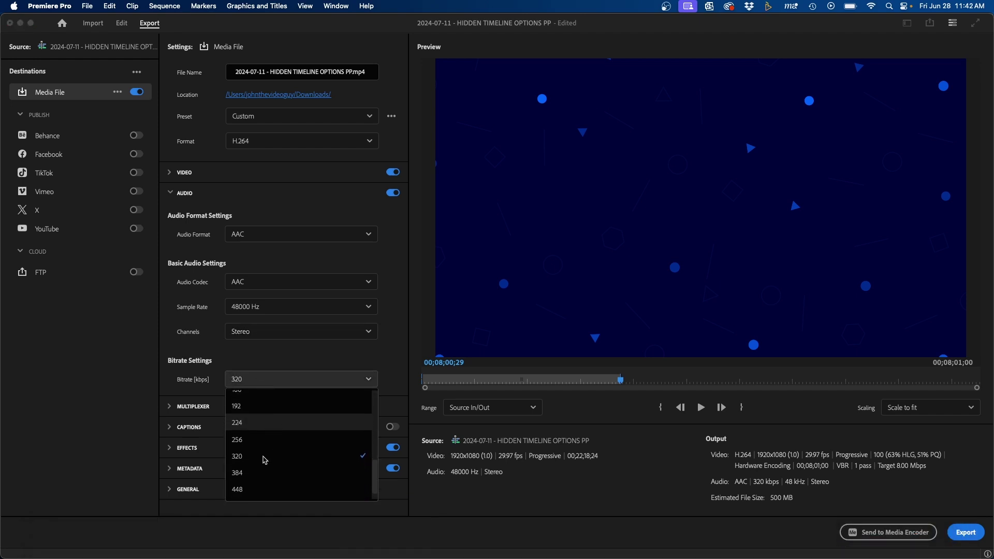
scroll(255, 476, down, 2)
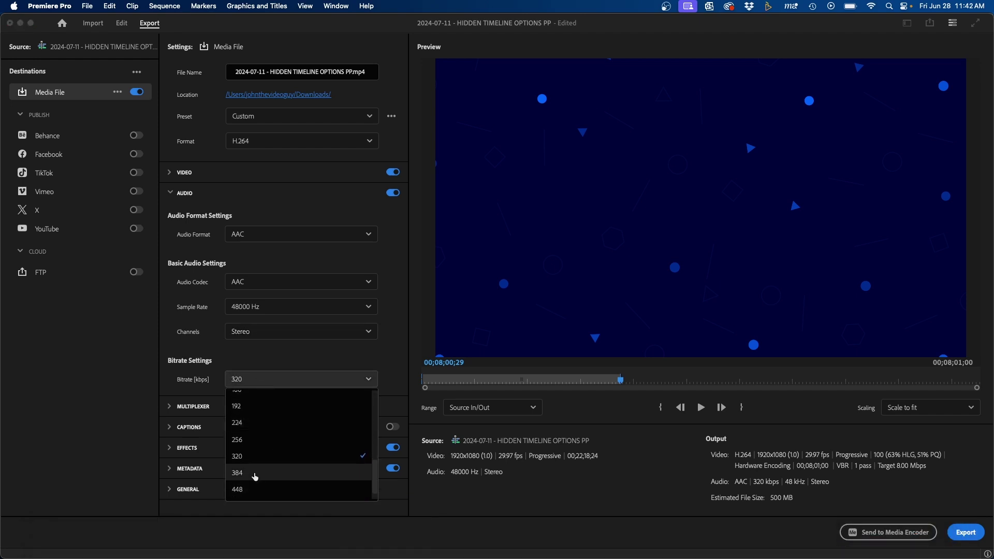
click(255, 477)
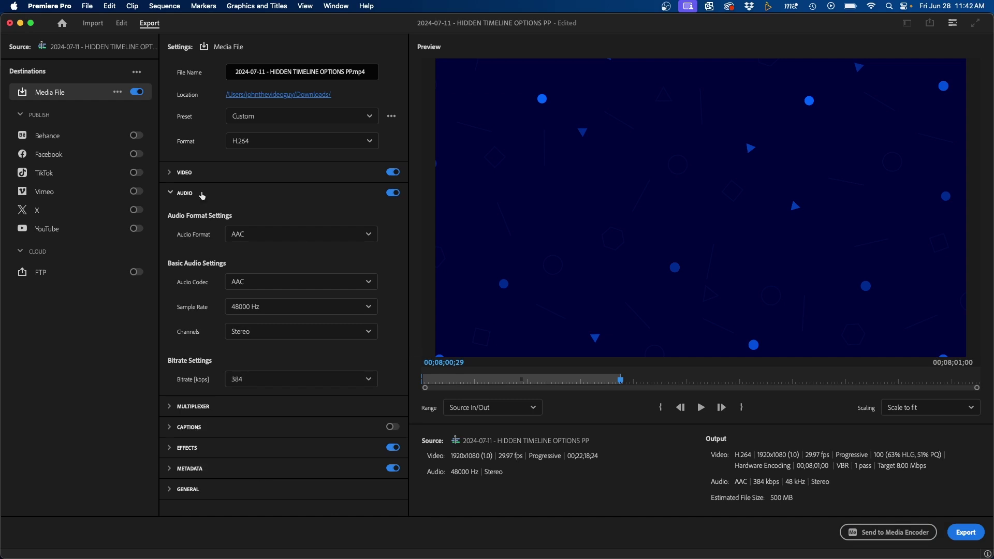
Collapse the audio settings and start exporting the sequence.
click(179, 197)
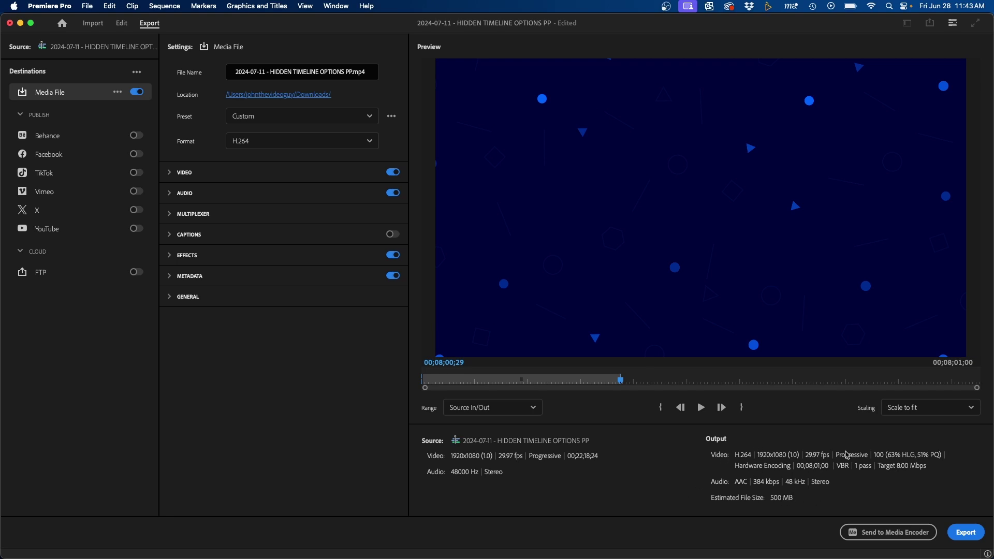
click(964, 532)
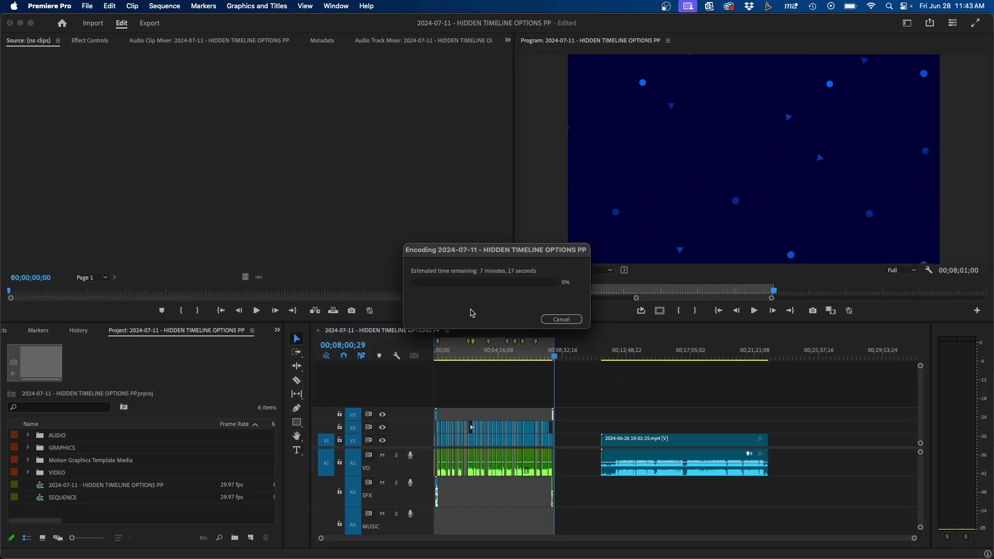